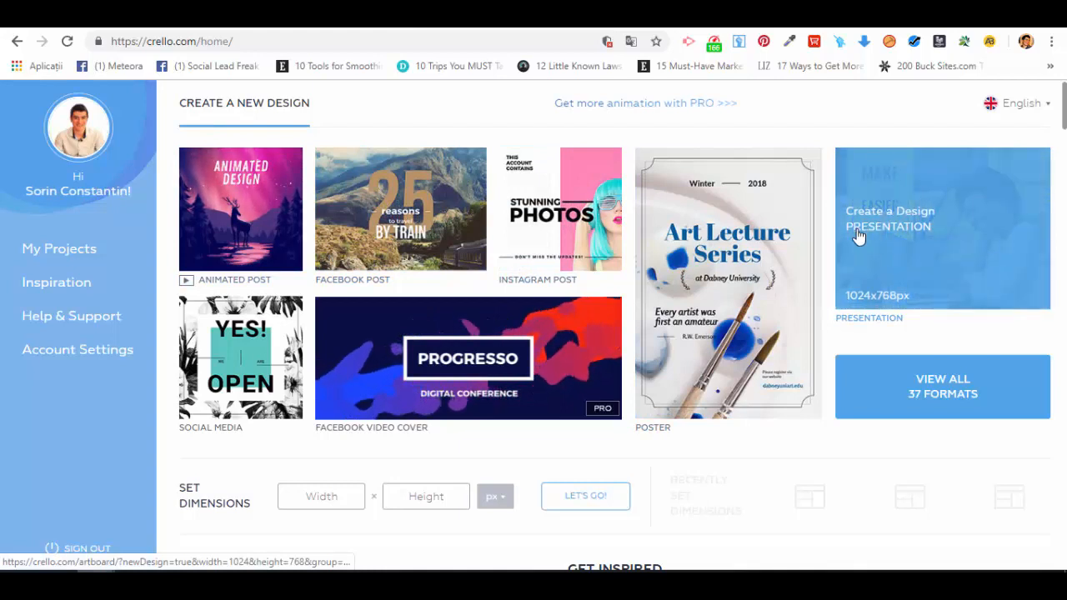
- Start a new 1024x768 px presentation design and filter the design templates by the Business & Finance category
{"action": "left_click", "coordinate": [961, 229]}
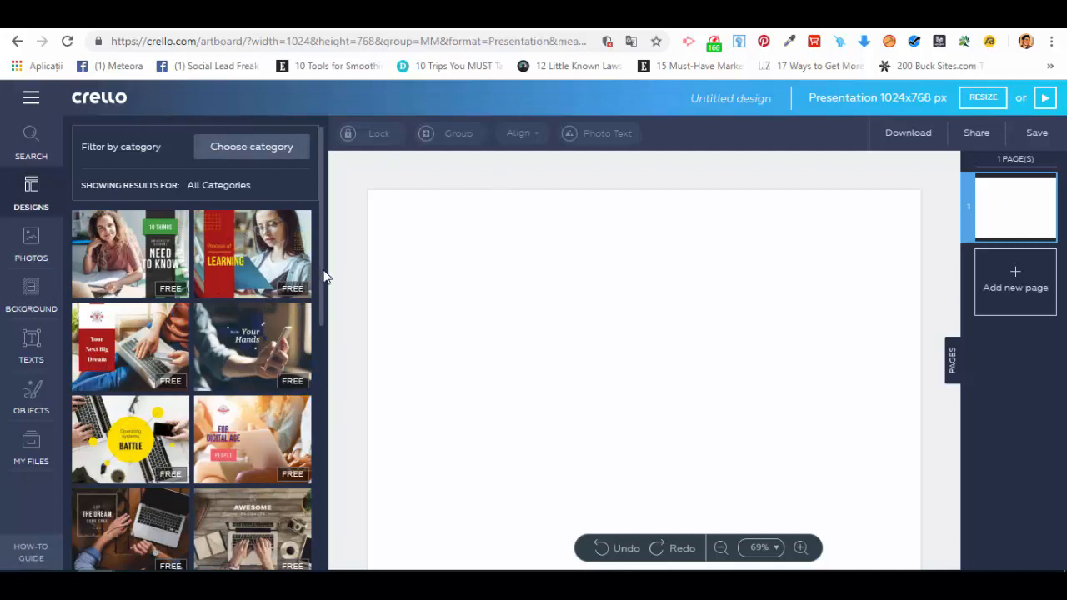
{"action": "scroll", "coordinate": [322, 300], "scroll_direction": "down", "scroll_amount": 5}
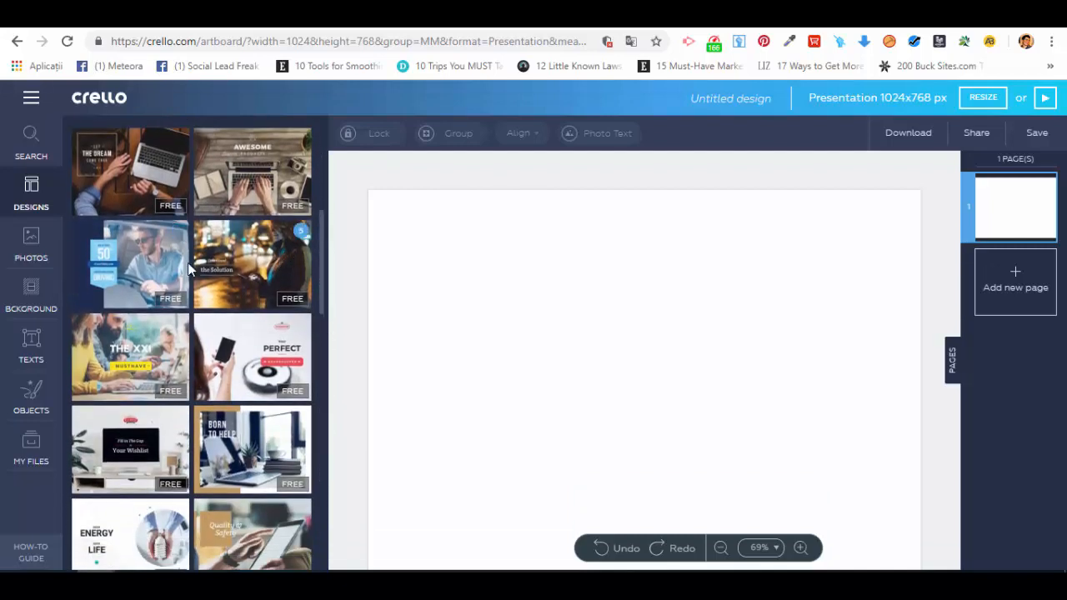
{"action": "left_click_drag", "start_coordinate": [319, 269], "coordinate": [330, 166]}
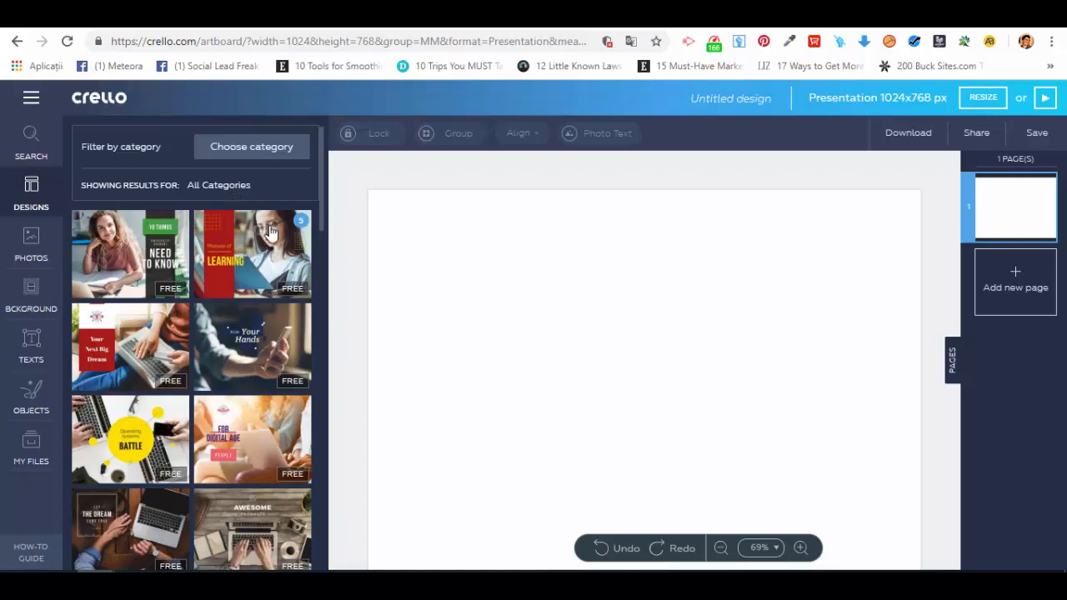
{"action": "left_click", "coordinate": [275, 155]}
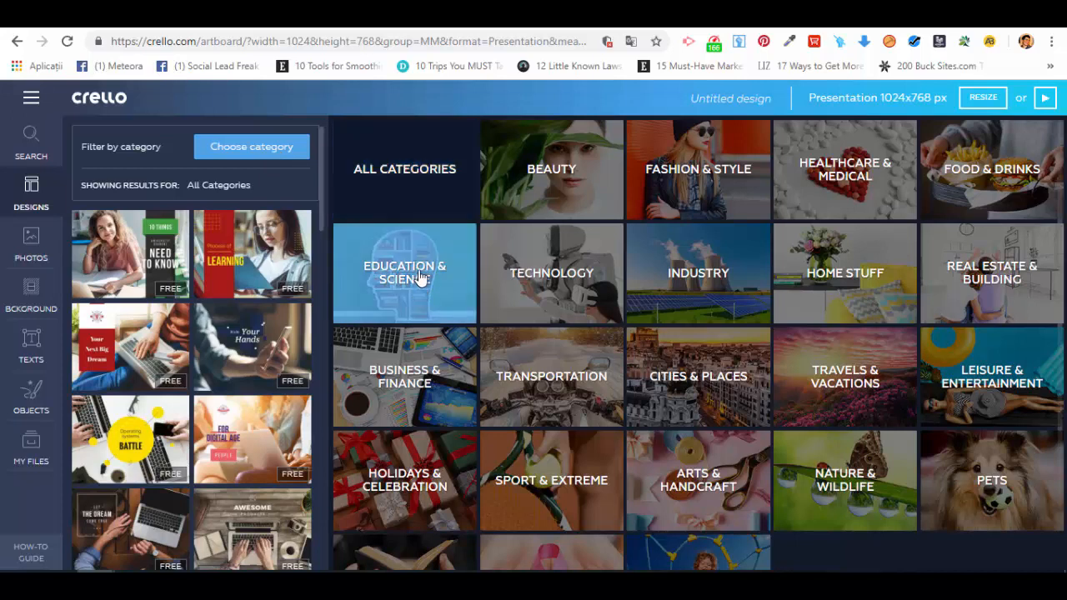
{"action": "left_click", "coordinate": [423, 359]}
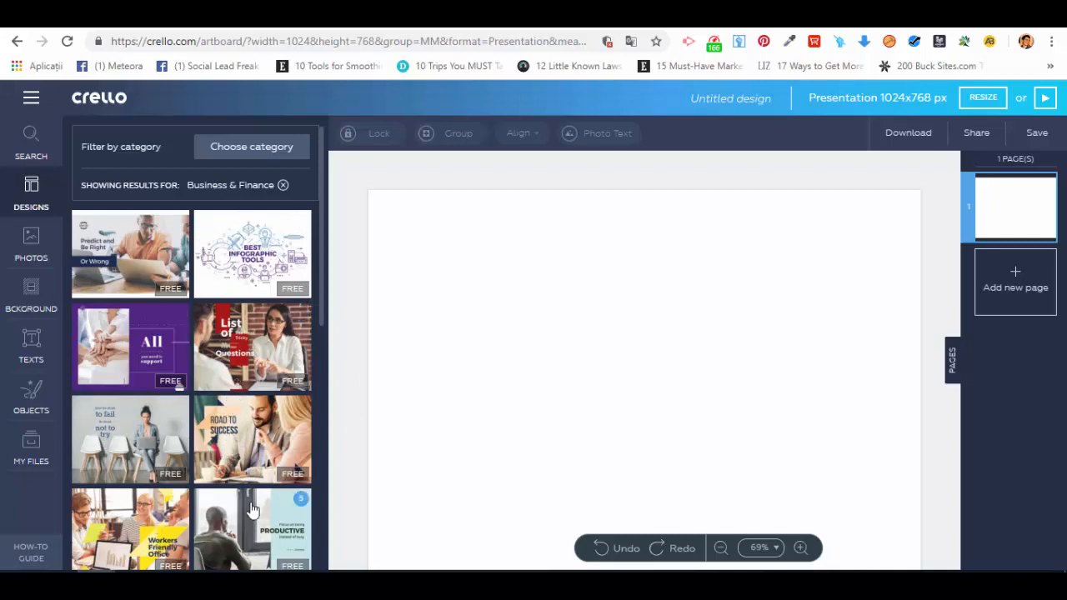
- Open the purple "All you need is support" presentation template and apply its cover layout to the blank page
{"action": "left_click", "coordinate": [153, 328]}
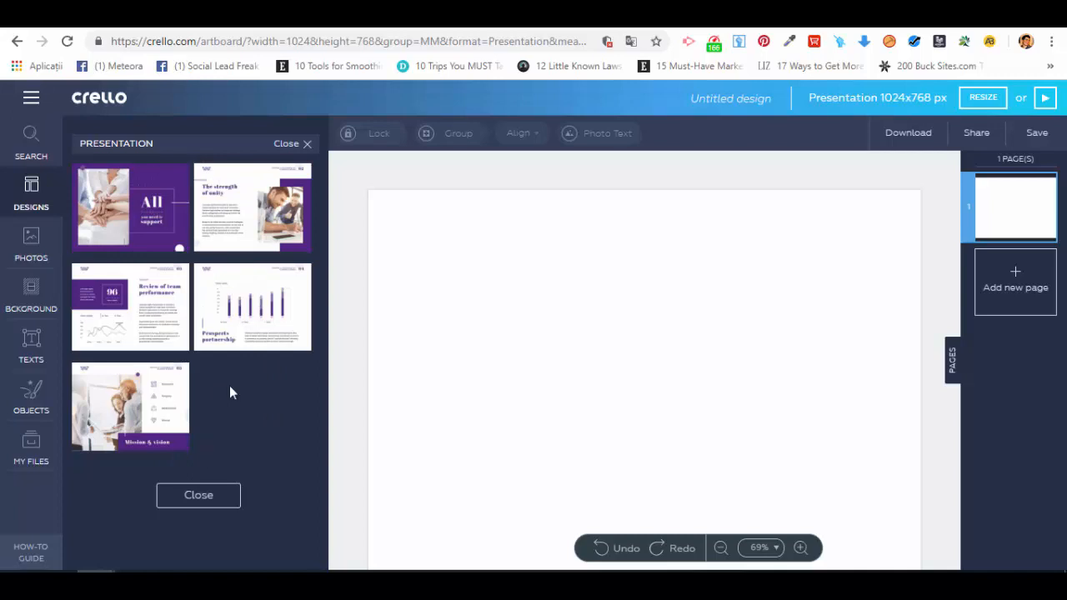
{"action": "left_click", "coordinate": [142, 200]}
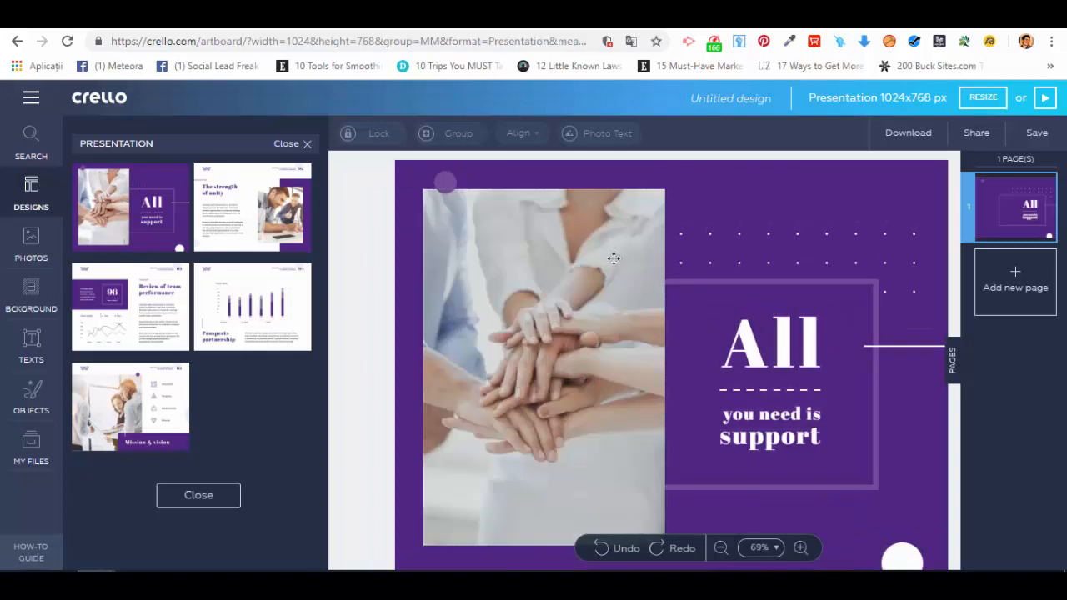
- Examine the editing options of the cover's photo and texts, and the libraries for texts, photos, backgrounds and objects
{"action": "left_click", "coordinate": [528, 215]}
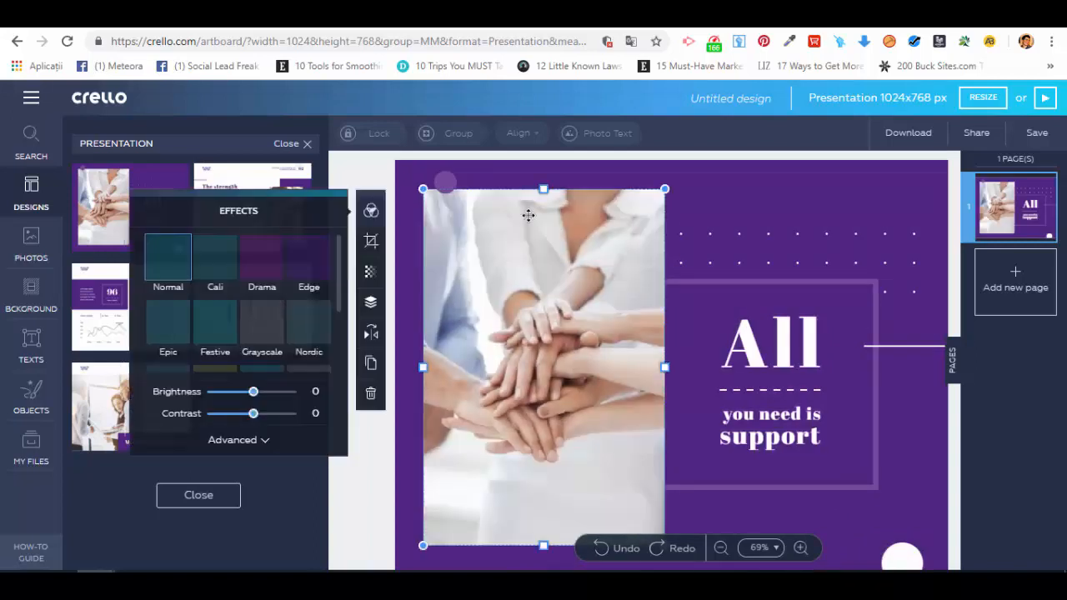
{"action": "left_click", "coordinate": [753, 259]}
{"action": "left_click", "coordinate": [766, 318]}
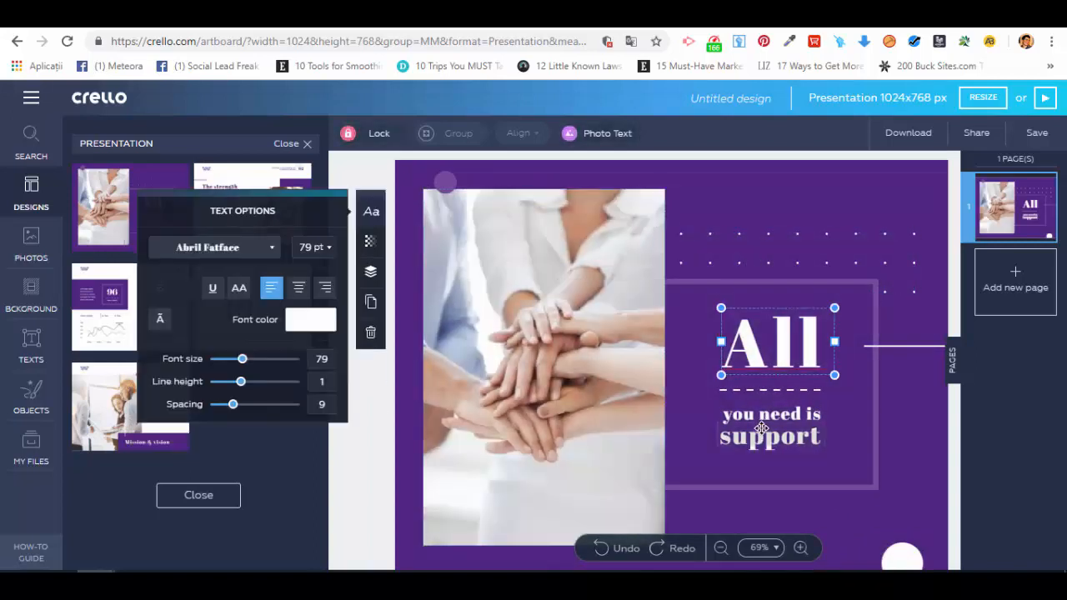
{"action": "left_click", "coordinate": [761, 428]}
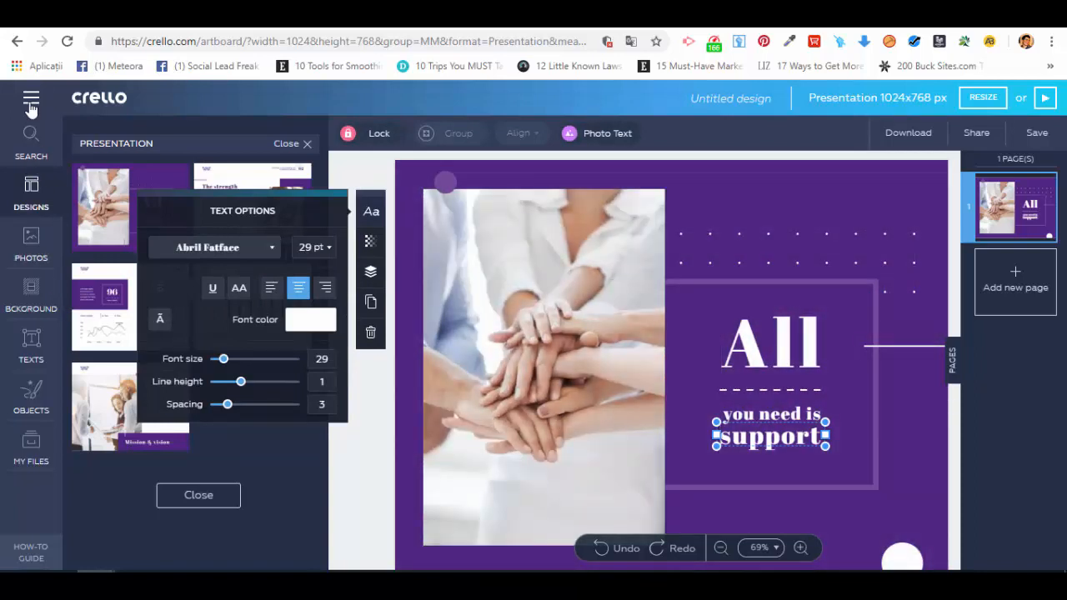
{"action": "left_click", "coordinate": [33, 355]}
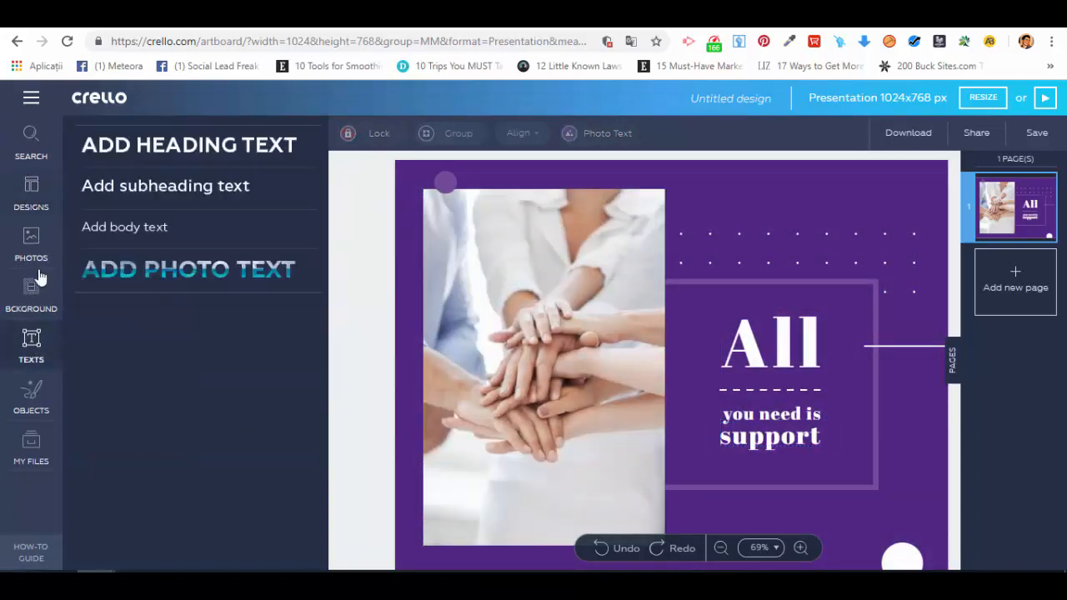
{"action": "left_click", "coordinate": [35, 254]}
{"action": "left_click", "coordinate": [30, 292]}
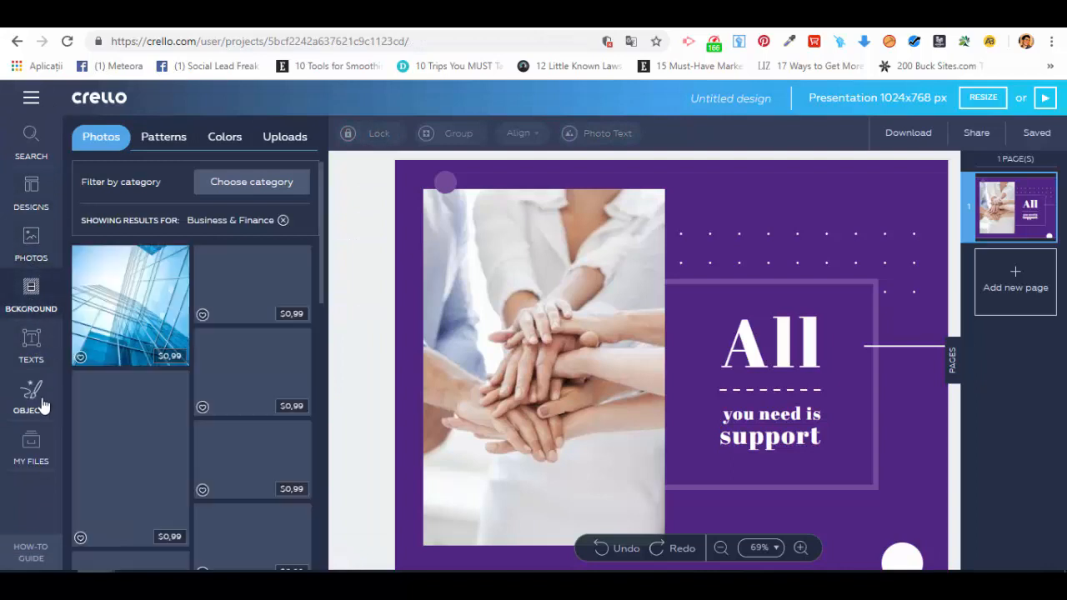
{"action": "left_click", "coordinate": [41, 404]}
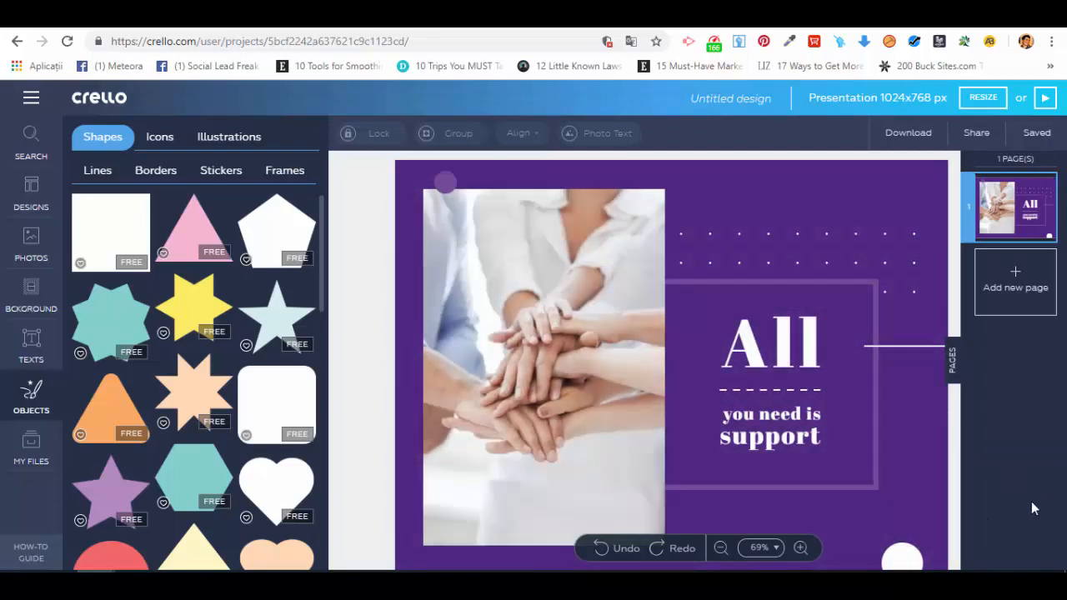
{"action": "left_click", "coordinate": [1020, 277]}
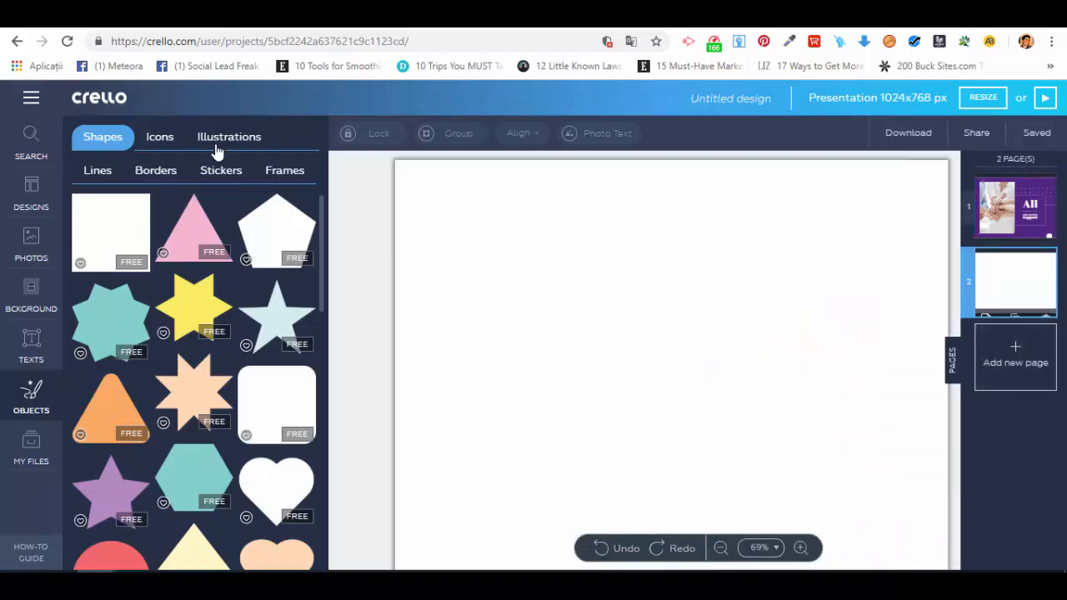
{"action": "left_click", "coordinate": [33, 198]}
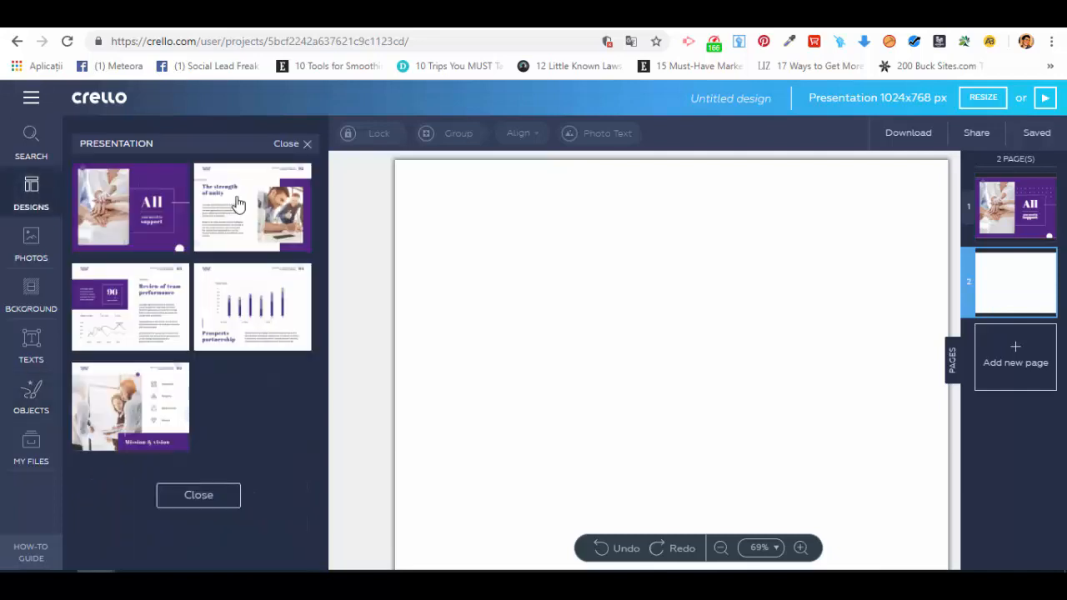
{"action": "left_click", "coordinate": [1045, 305]}
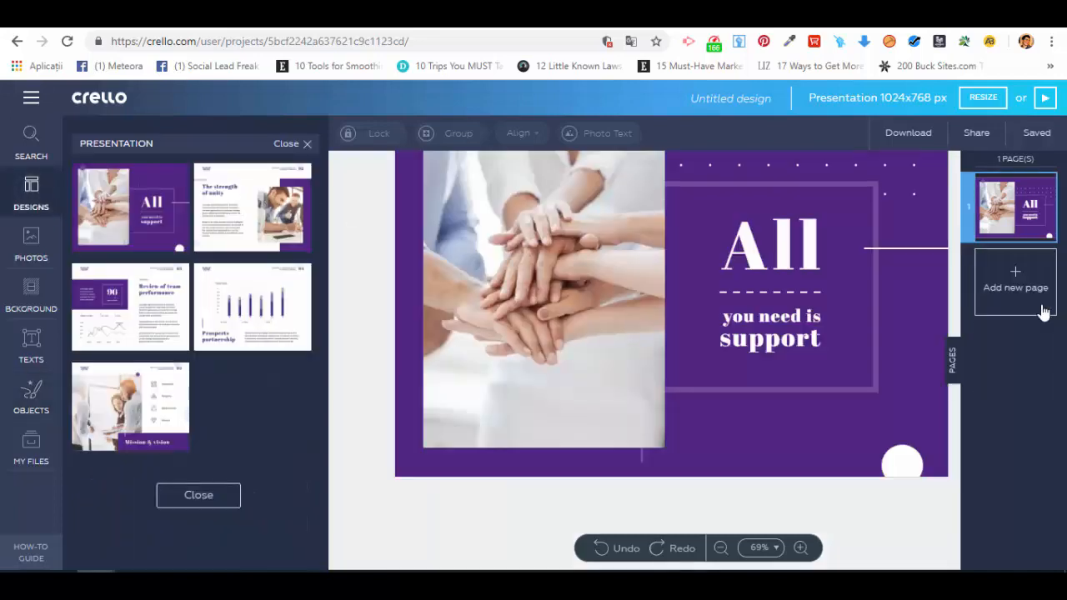
{"action": "left_click", "coordinate": [260, 207]}
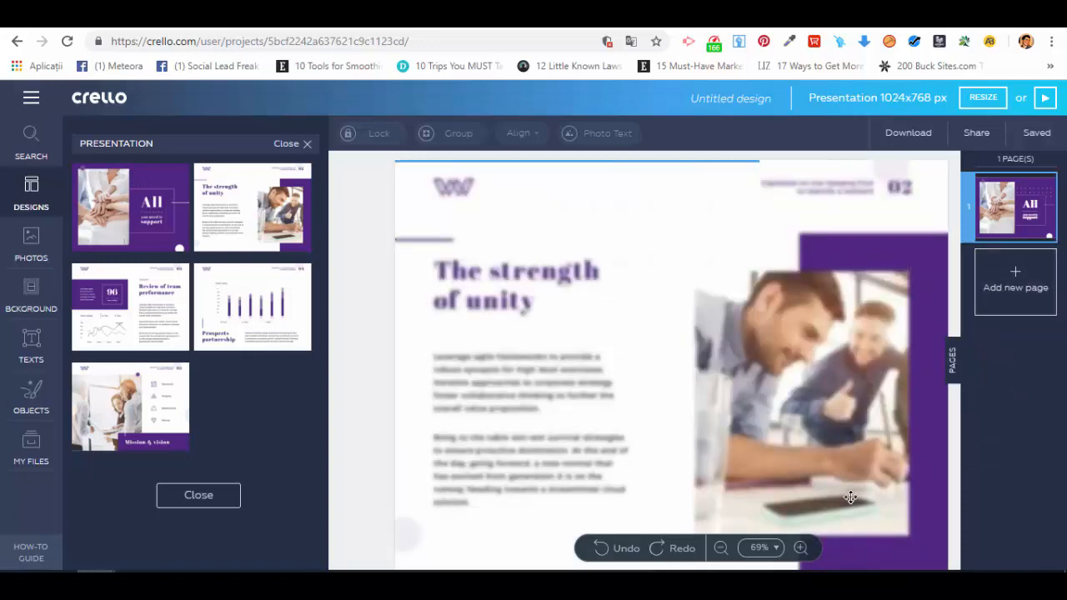
{"action": "mouse_move", "coordinate": [1017, 197]}
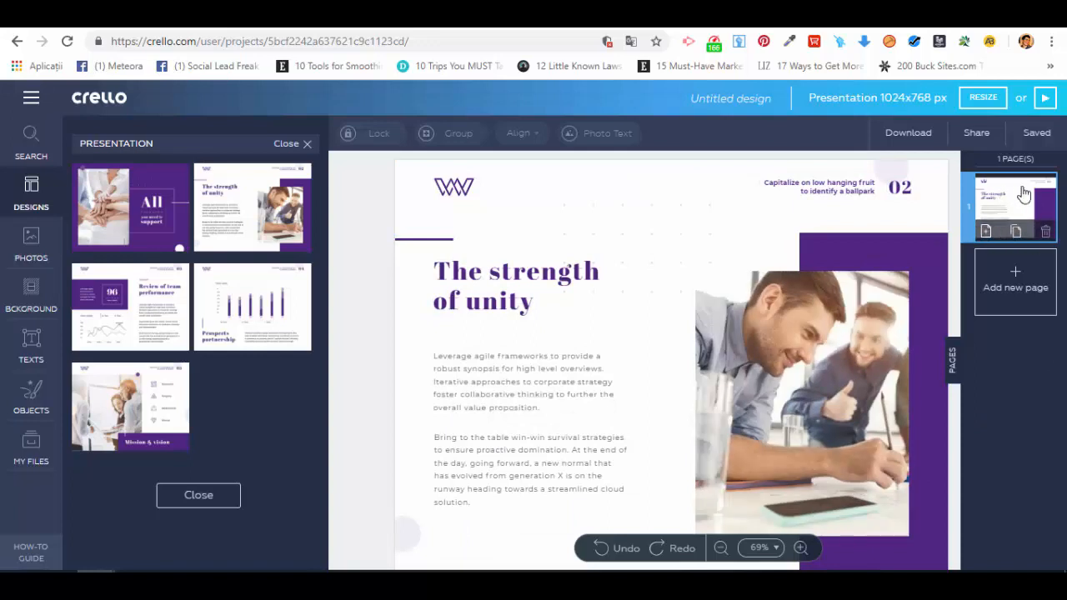
- Add two new pages, applying "The strength of unity" layout to page 2 and the "Prospects partnership" chart layout to page 3
{"action": "left_click", "coordinate": [1012, 284]}
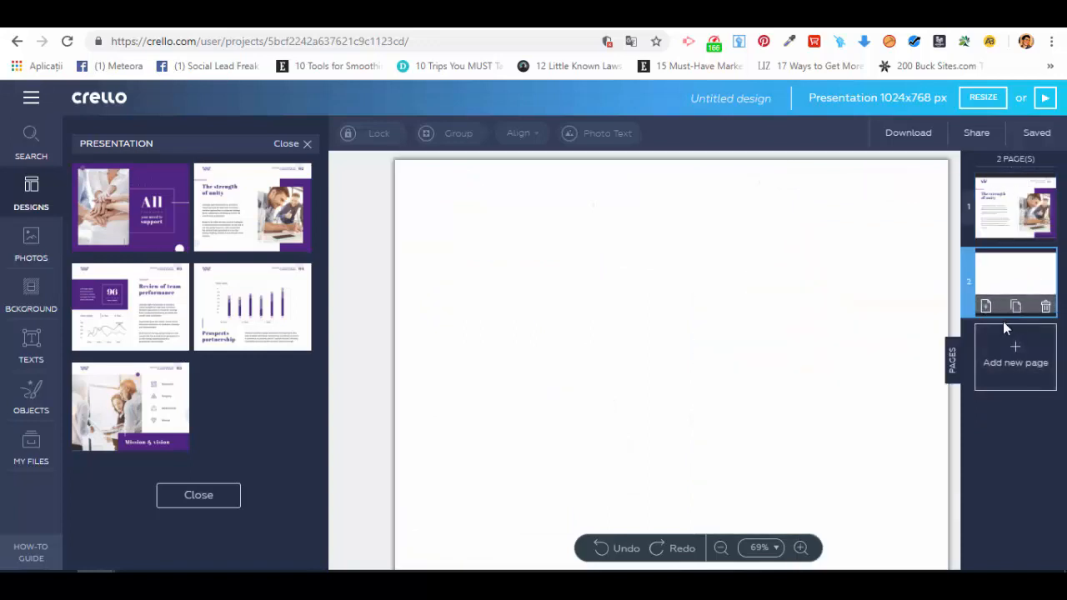
{"action": "left_click", "coordinate": [259, 189]}
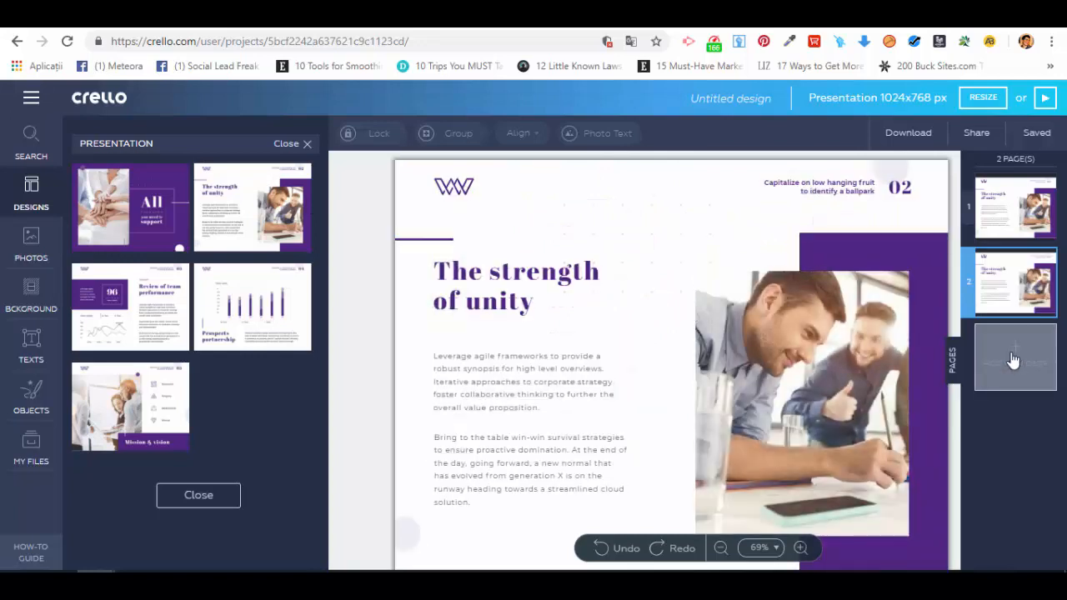
{"action": "left_click", "coordinate": [1013, 360]}
{"action": "left_click", "coordinate": [214, 335]}
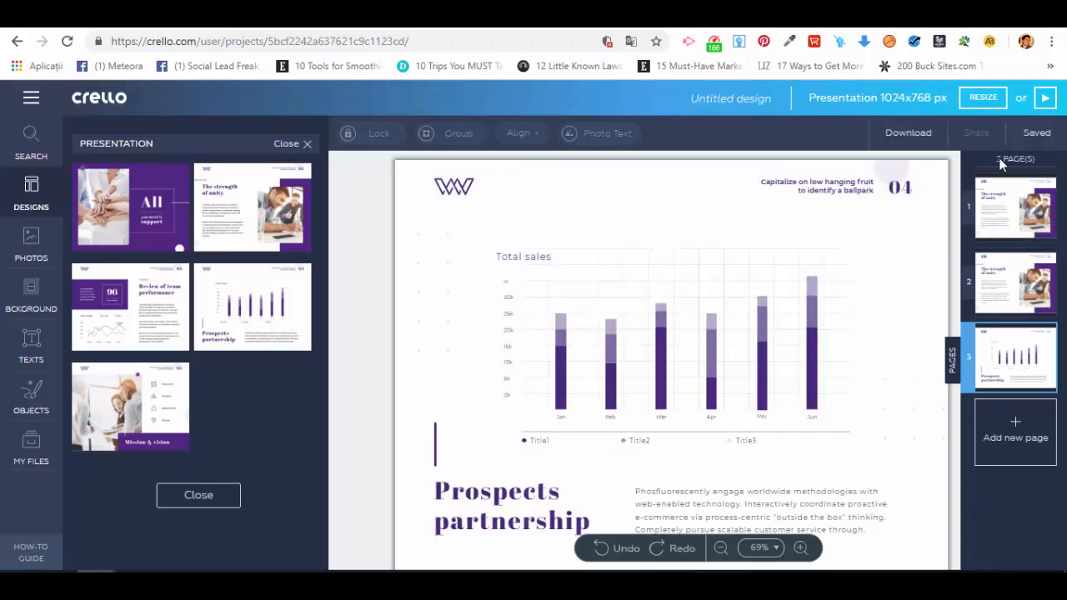
- Apply the "All you need is support" cover layout to page 1 and review the three pages
{"action": "left_click", "coordinate": [1012, 208]}
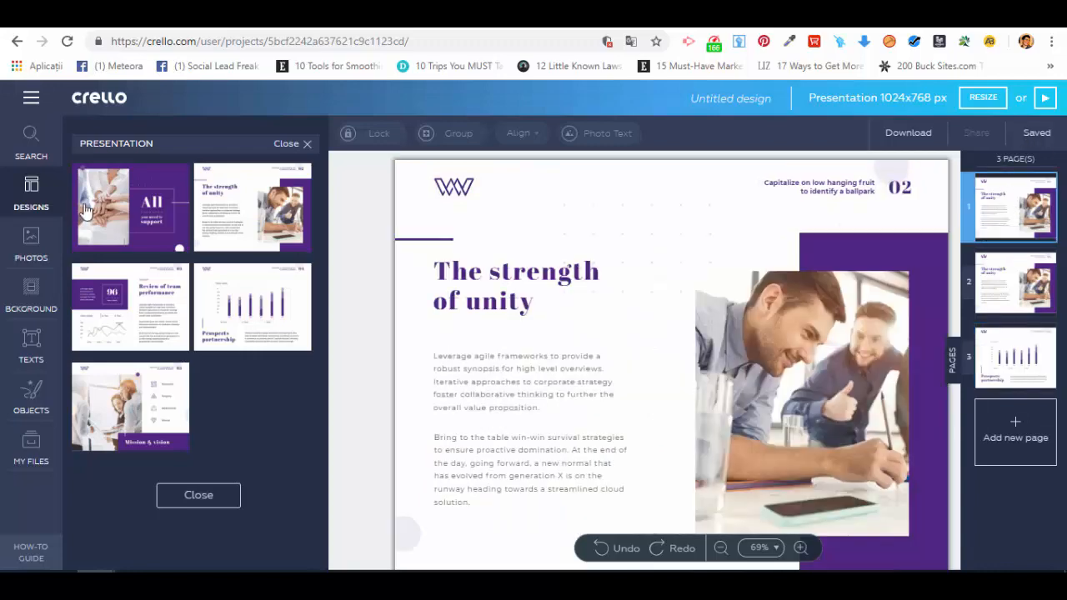
{"action": "left_click", "coordinate": [84, 210]}
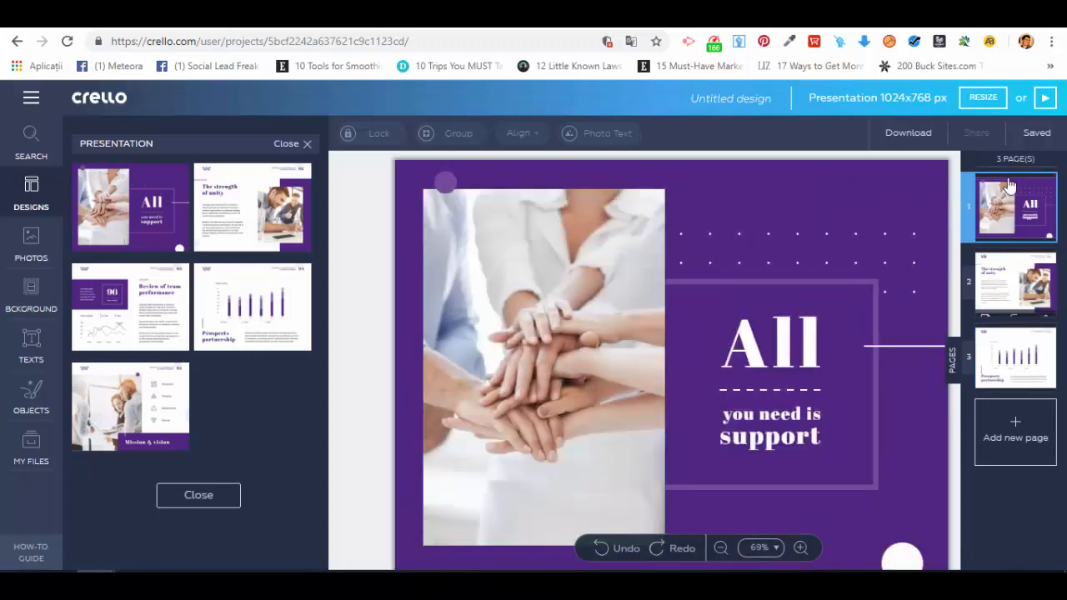
{"action": "left_click", "coordinate": [1017, 283]}
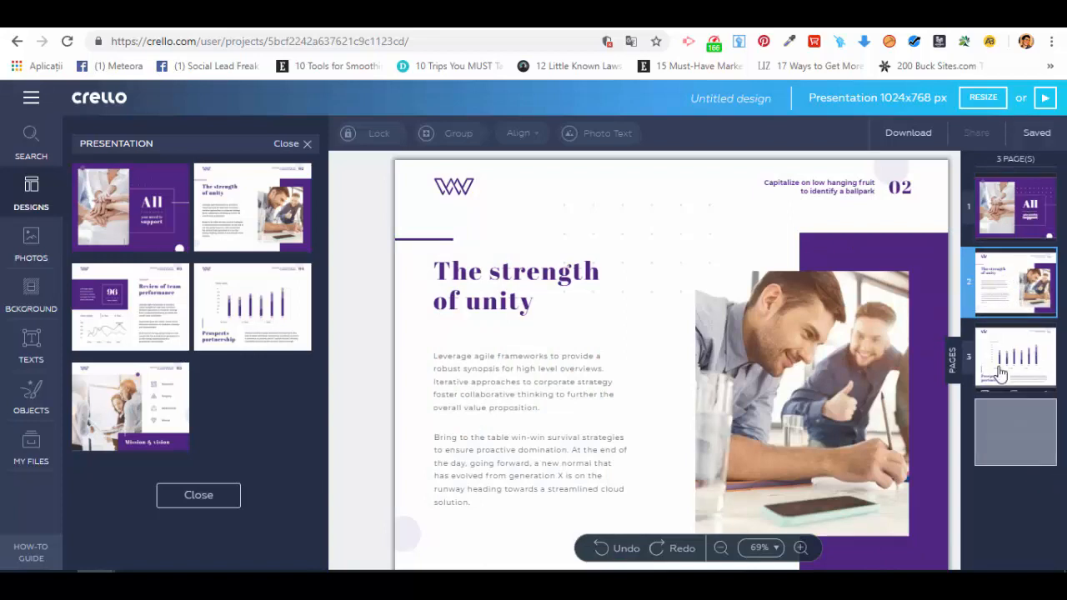
{"action": "left_click", "coordinate": [1000, 372]}
{"action": "left_click", "coordinate": [1013, 219]}
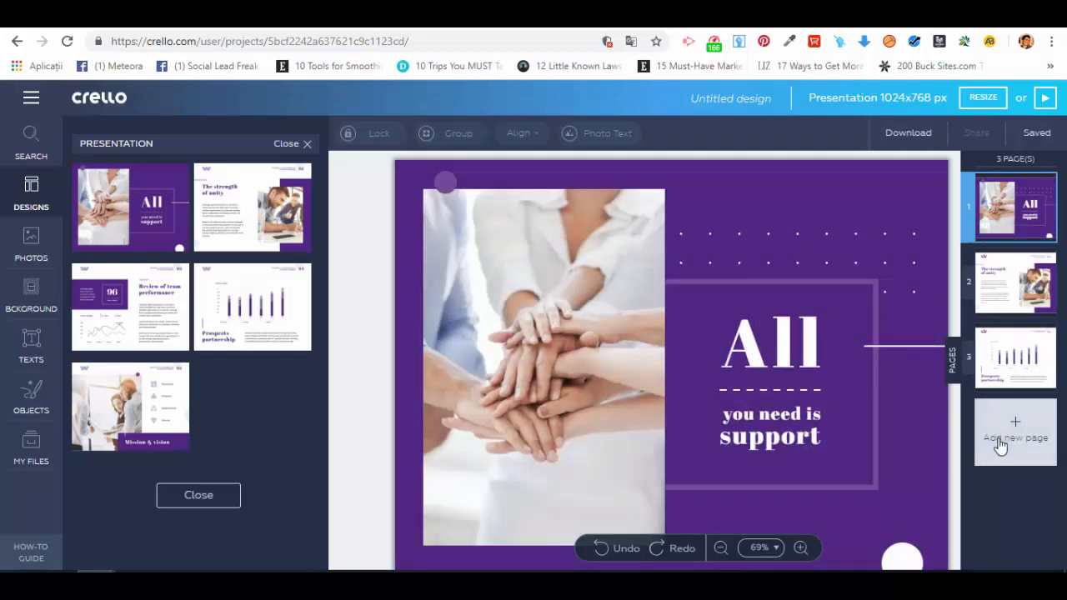
- Download all pages of the presentation as PDF Standard
{"action": "left_click", "coordinate": [910, 134]}
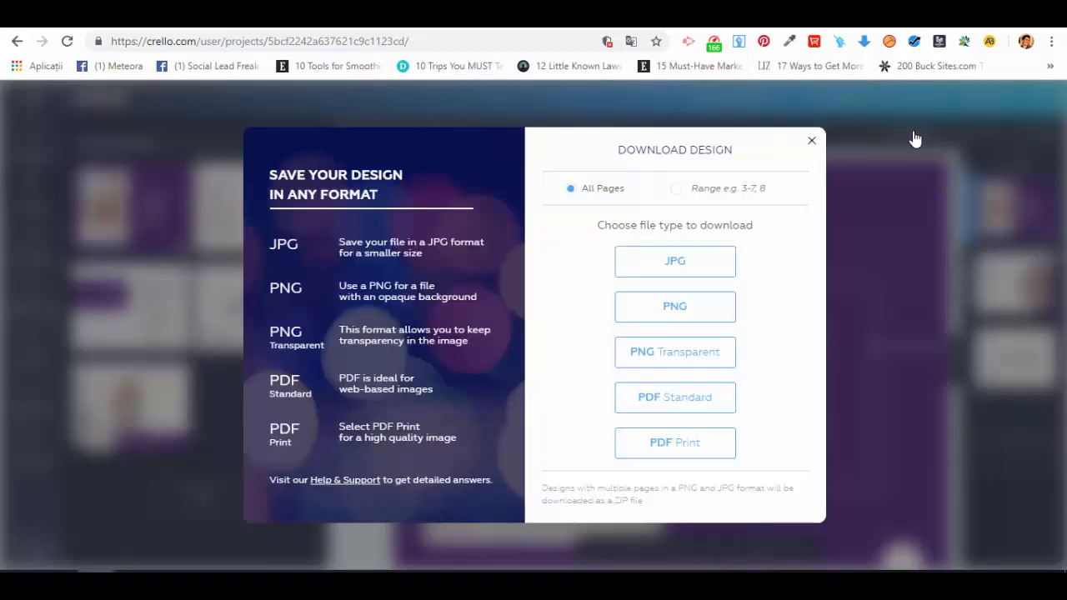
{"action": "left_click", "coordinate": [676, 190]}
{"action": "left_click", "coordinate": [573, 190]}
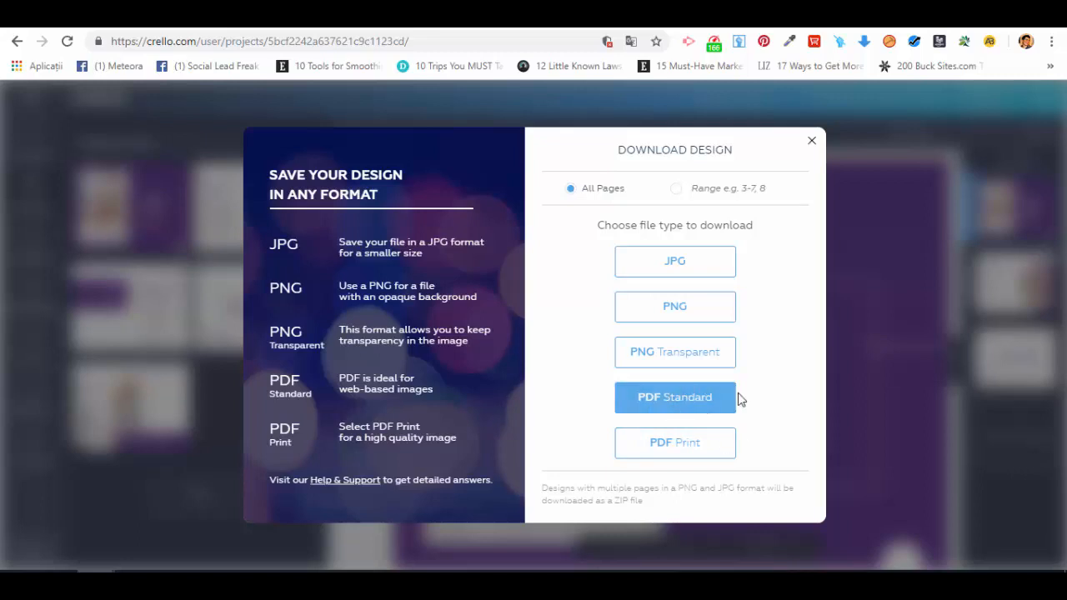
{"action": "left_click", "coordinate": [689, 409]}
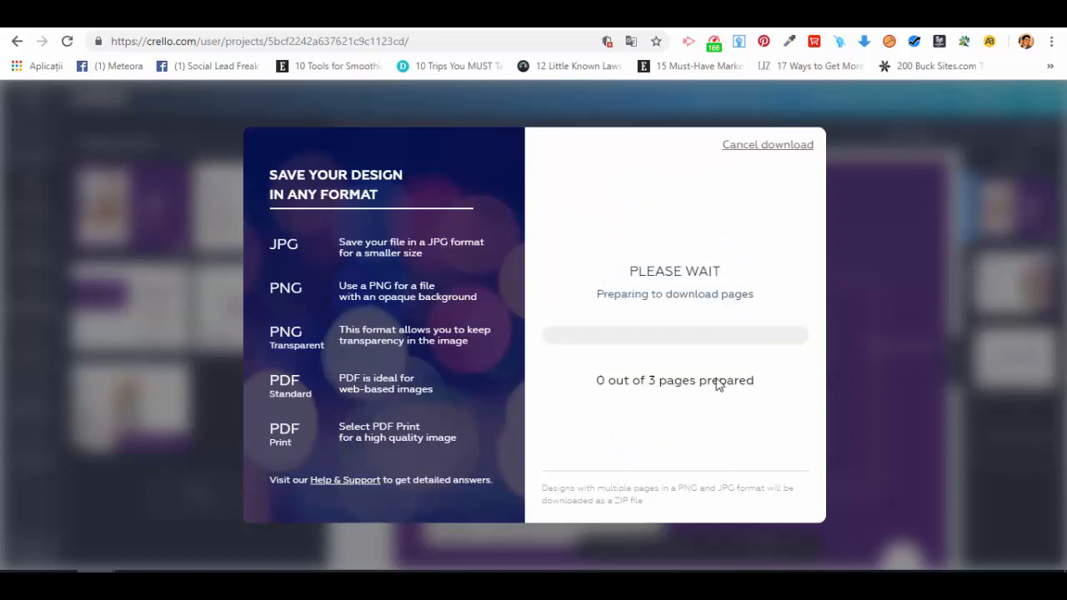